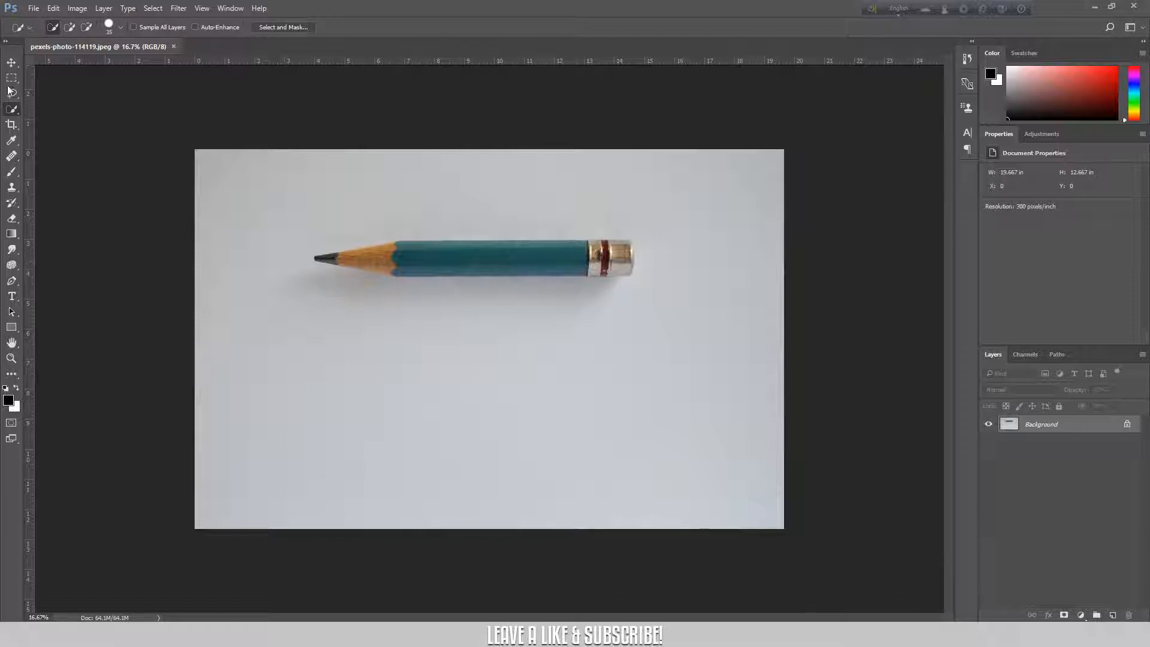
Select the pencil's body, sharpened tip and metal ferrule with the Quick Selection Tool.
right_click(12, 109)
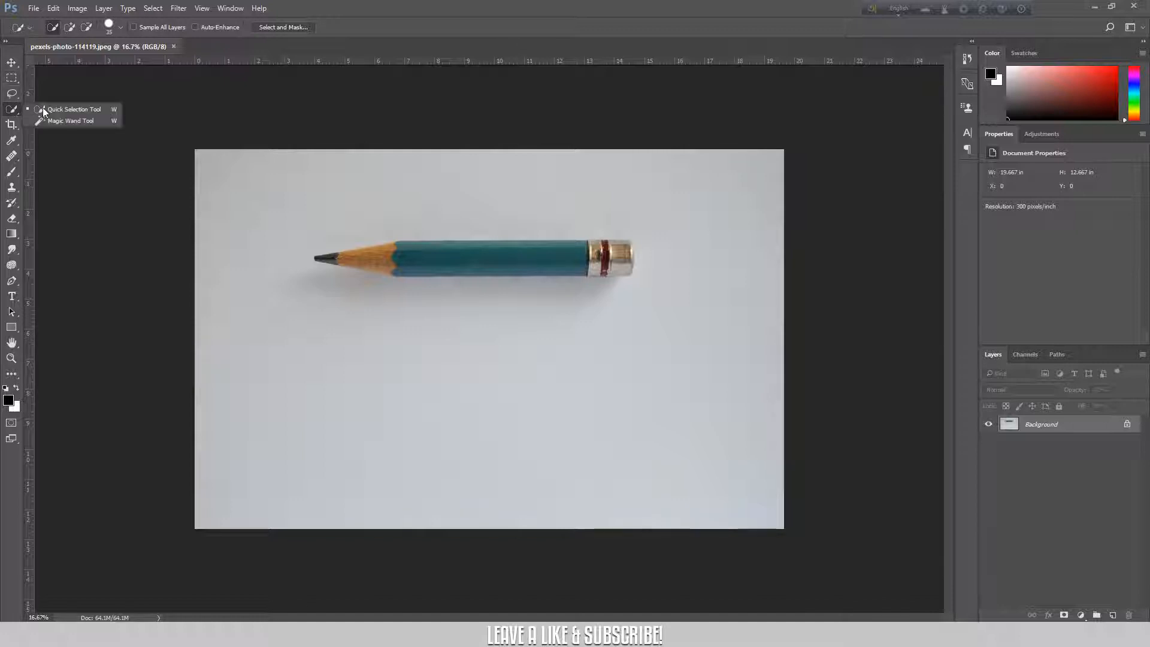
left_click(78, 112)
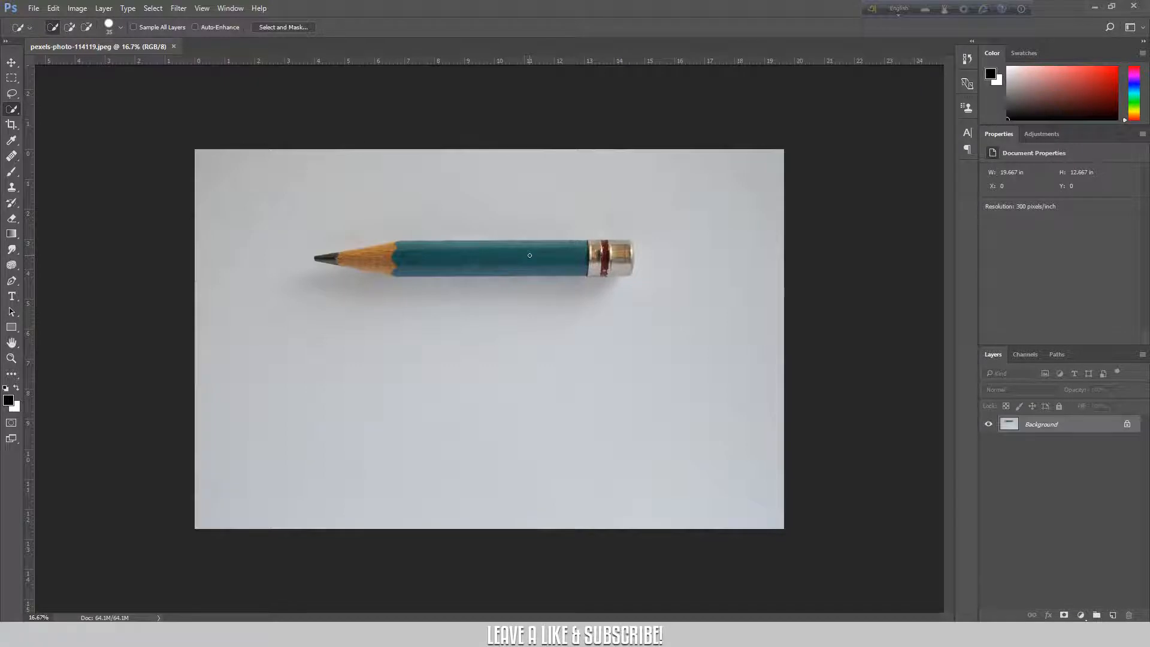
key("ctrl+plus")
left_click_drag(589, 184, 475, 178)
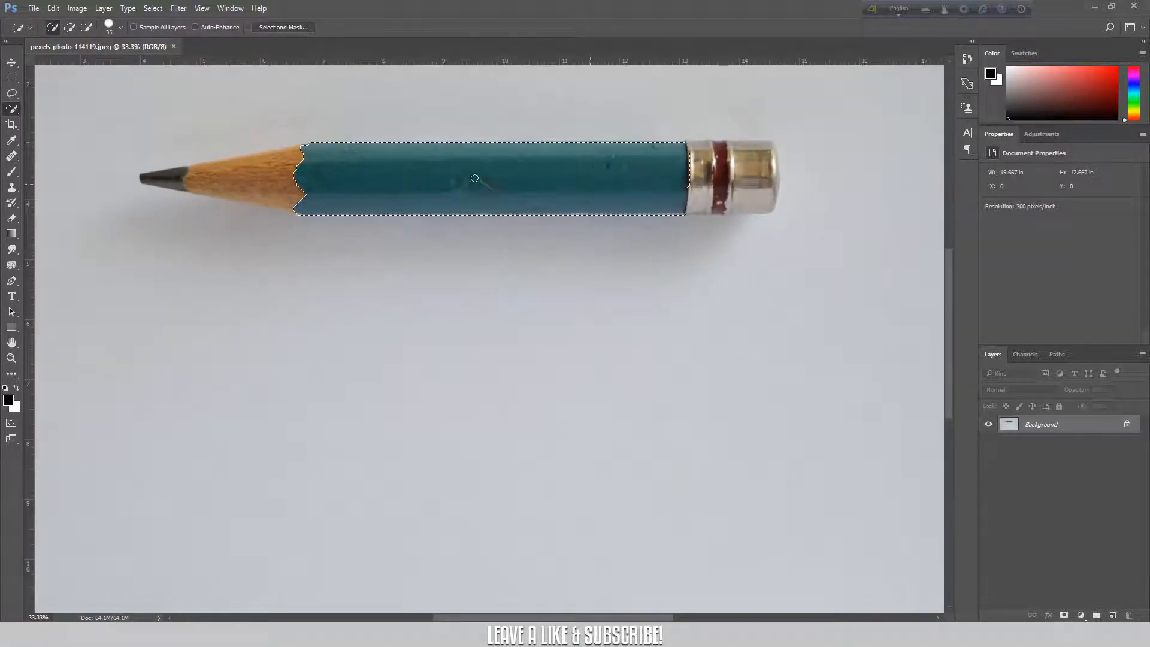
left_click_drag(175, 173, 159, 175)
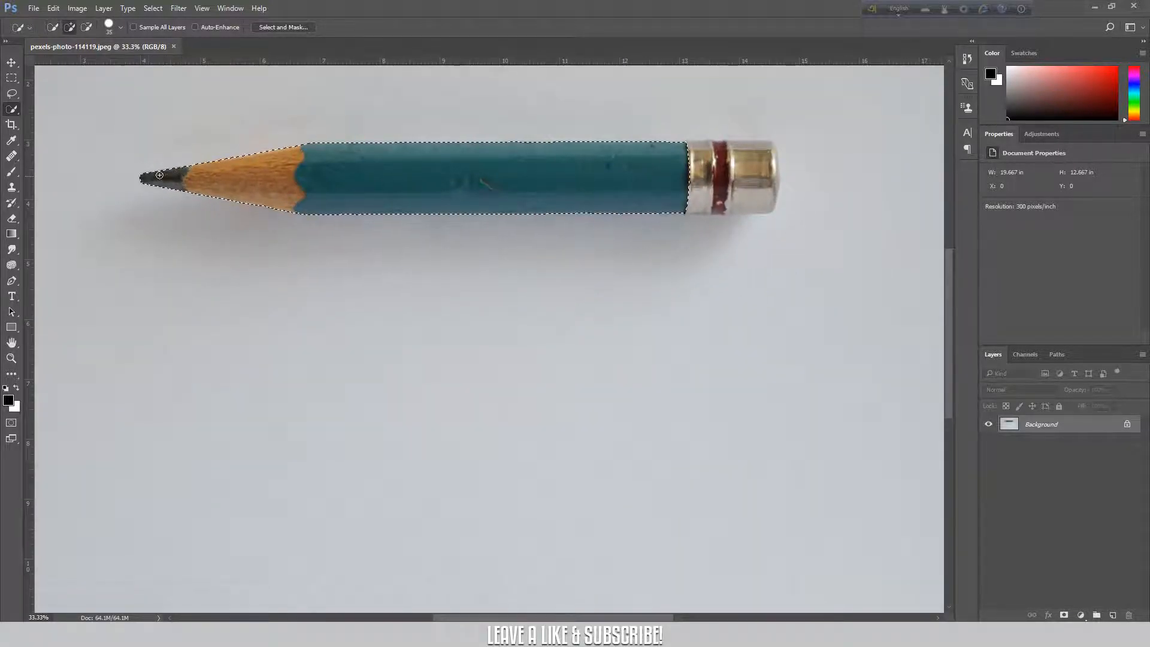
mouse_move(692, 179)
left_mouse_down()
mouse_move(756, 180)
mouse_move(759, 162)
mouse_move(677, 161)
mouse_move(739, 149)
mouse_move(768, 156)
mouse_move(767, 200)
mouse_move(682, 206)
mouse_move(769, 196)
mouse_move(771, 161)
left_mouse_up()
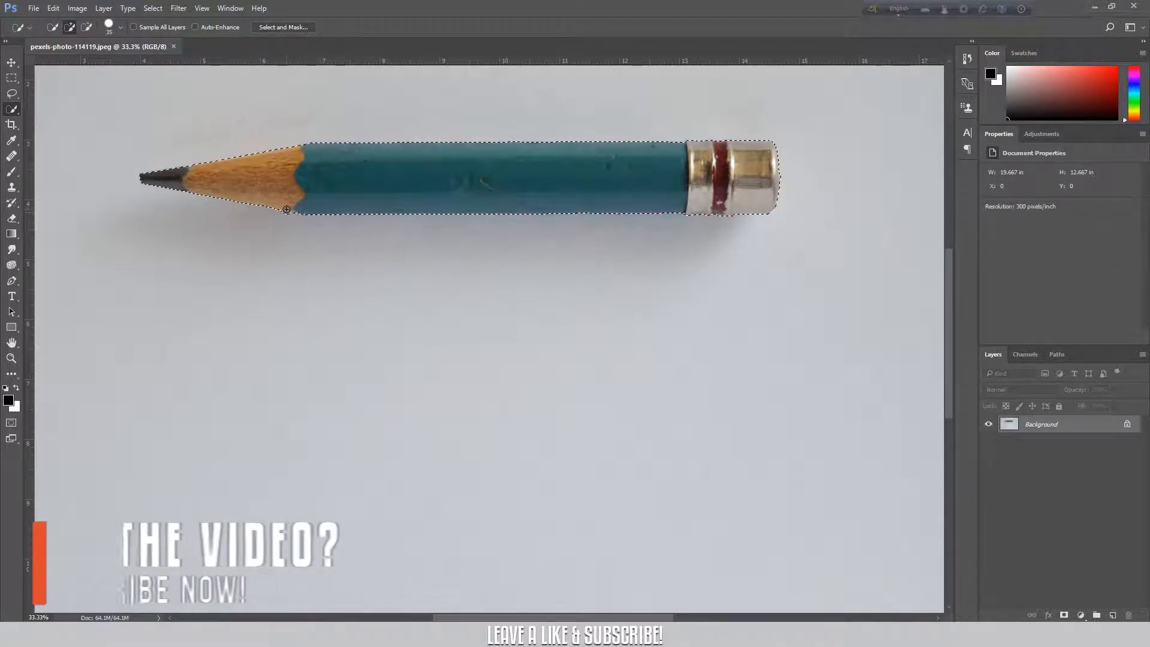
Subtract the stray background area below the pencil's sharpened section from the selection.
left_click_drag(287, 208, 265, 209)
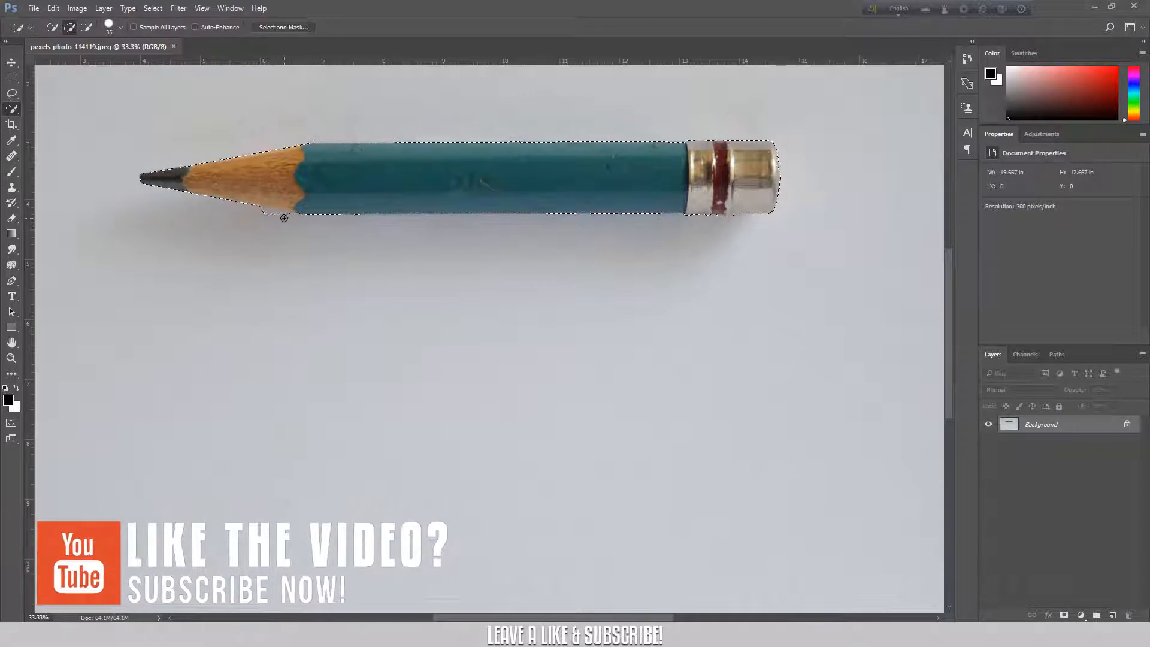
key("ctrl+plus")
mouse_move(284, 218)
left_mouse_down()
mouse_move(528, 321)
mouse_move(641, 390)
left_mouse_up()
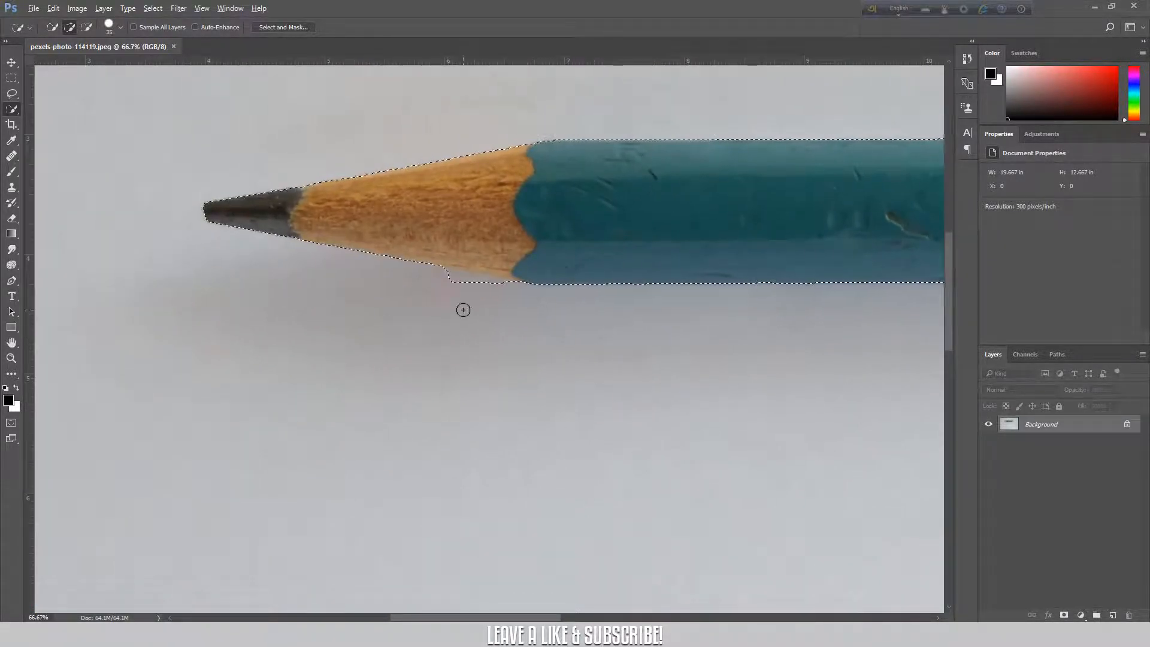
key("alt")
key("alt")
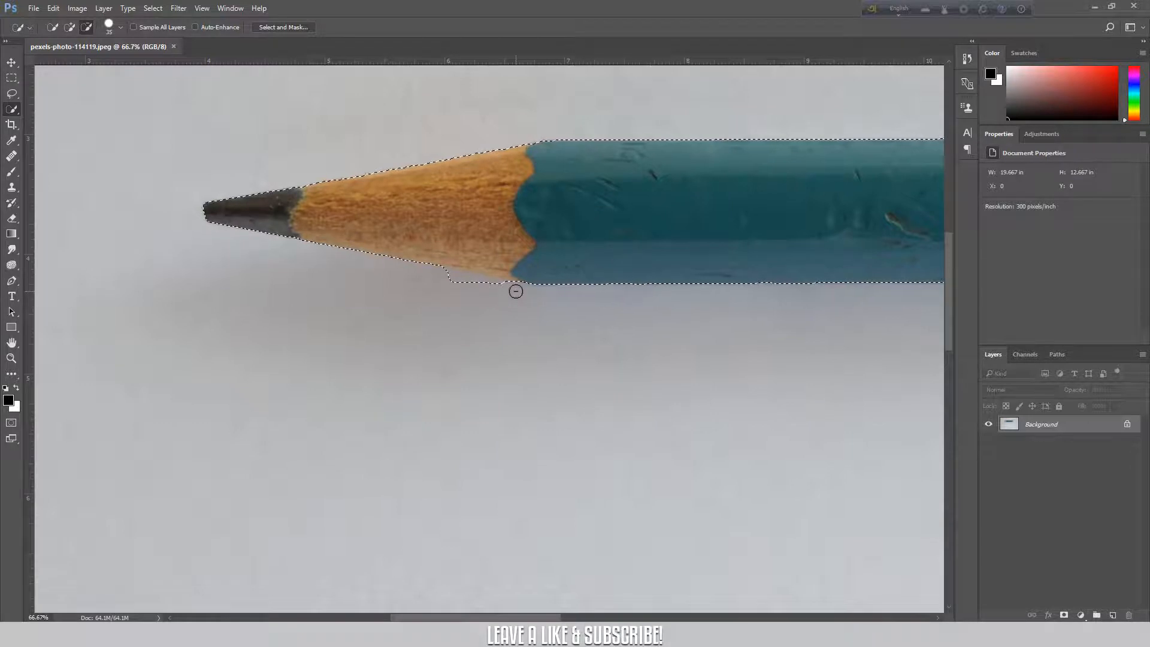
left_click_drag(495, 288, 450, 281)
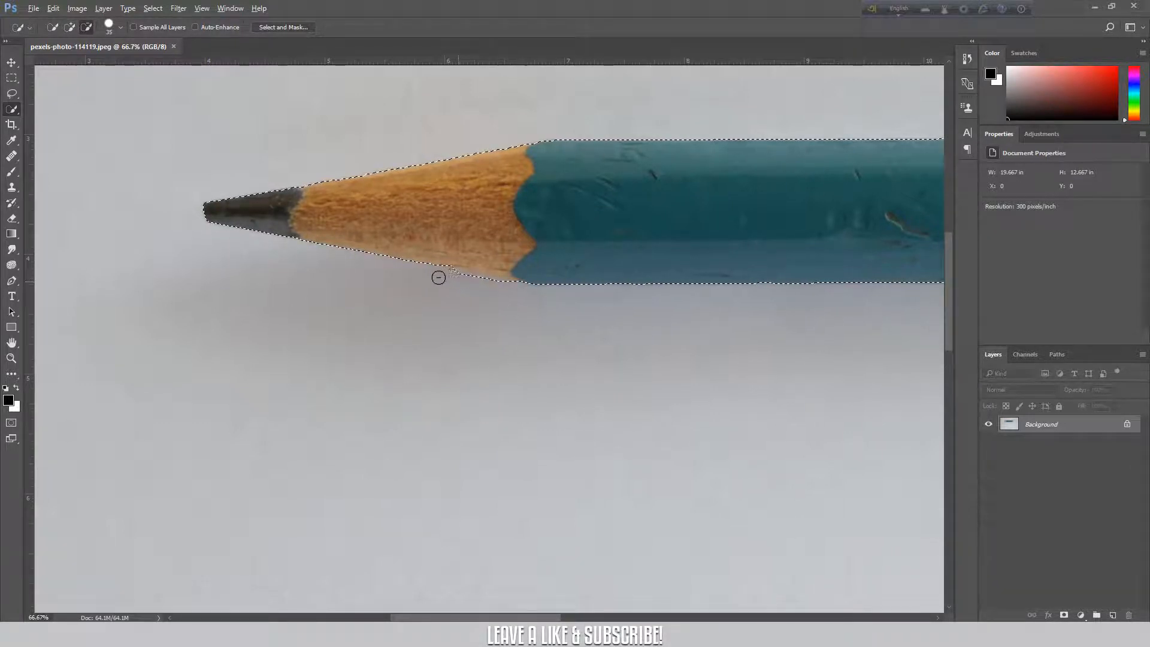
key("alt")
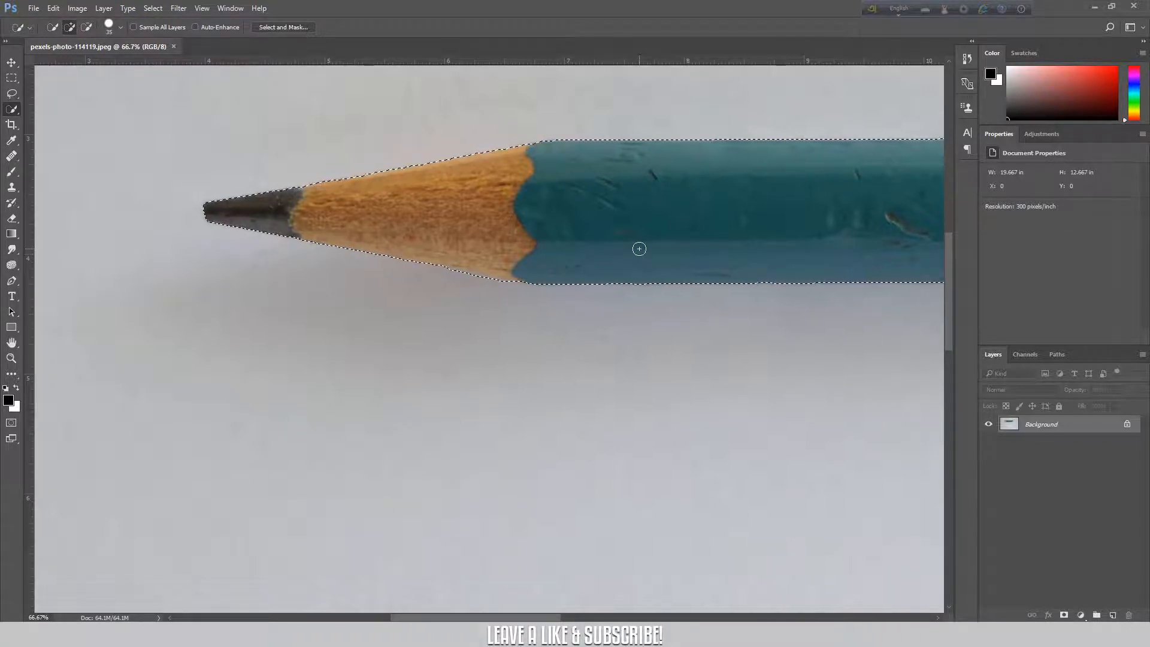
mouse_move(757, 249)
left_mouse_down()
mouse_move(608, 264)
mouse_move(114, 258)
left_mouse_up()
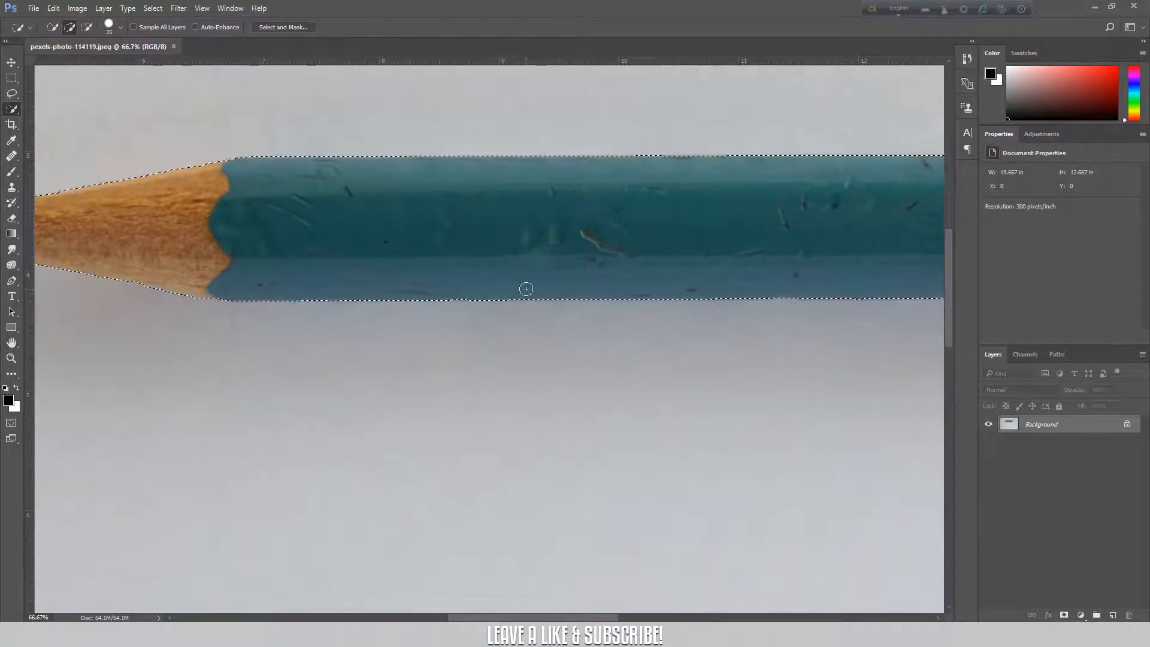
Add a layer mask from the selection to hide the background around the pencil.
key("ctrl+minus")
key("ctrl+minus")
key("ctrl+minus")
key("ctrl+minus")
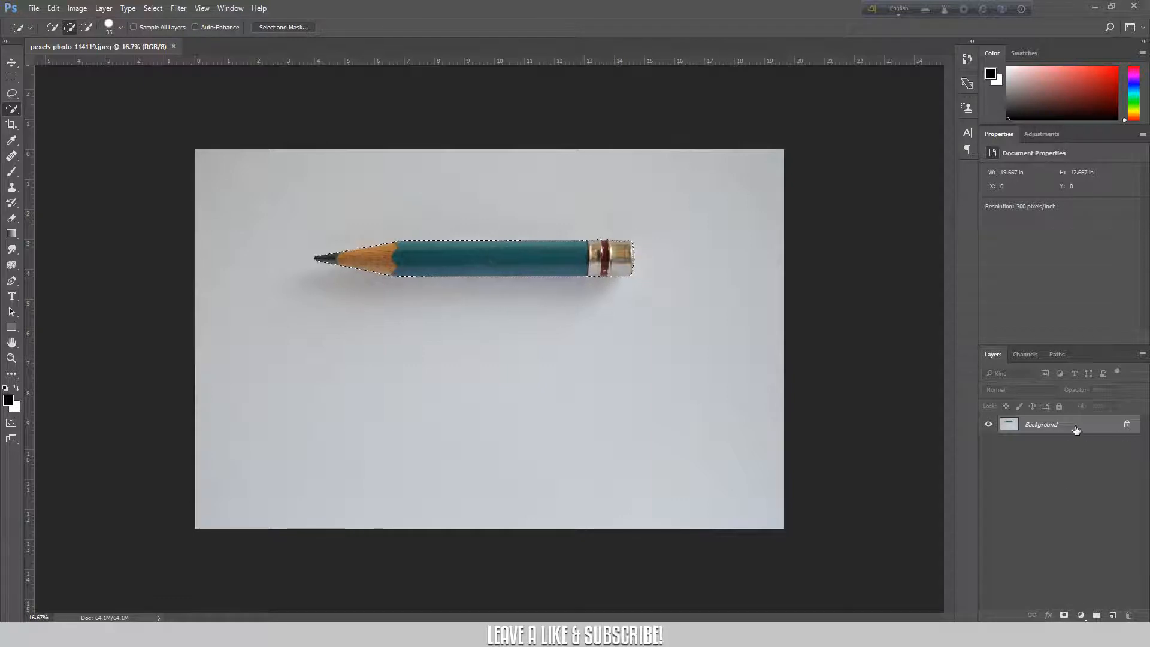
left_click(1063, 616)
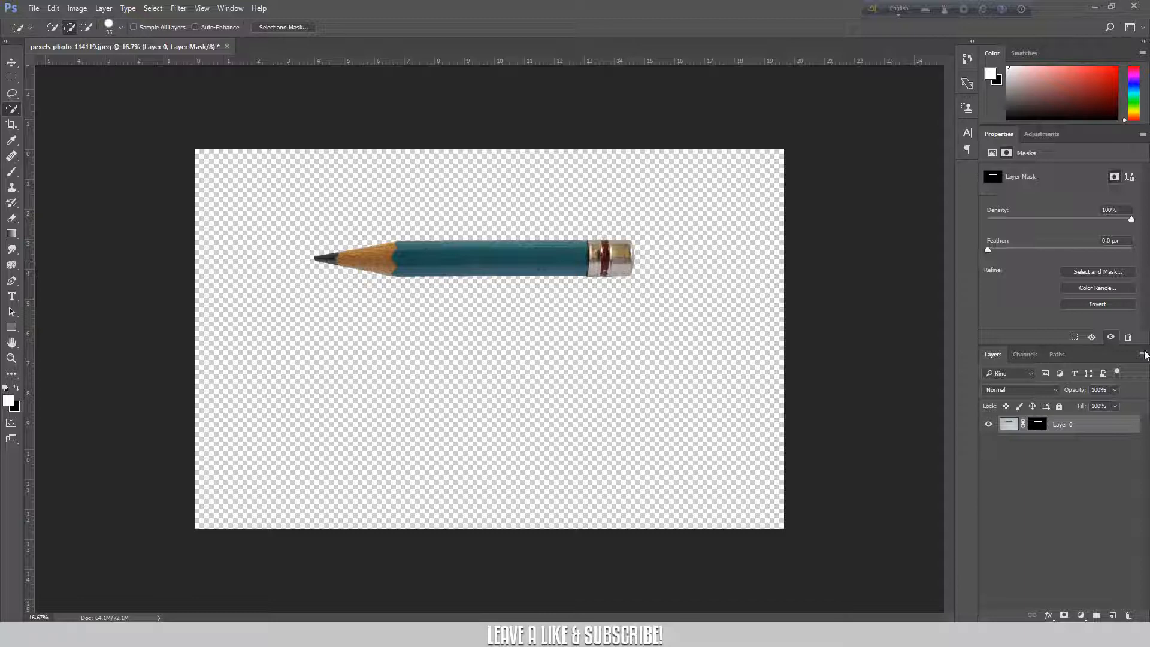
Add a black Solid Color fill layer and move it beneath the pencil layer.
left_click(1081, 615)
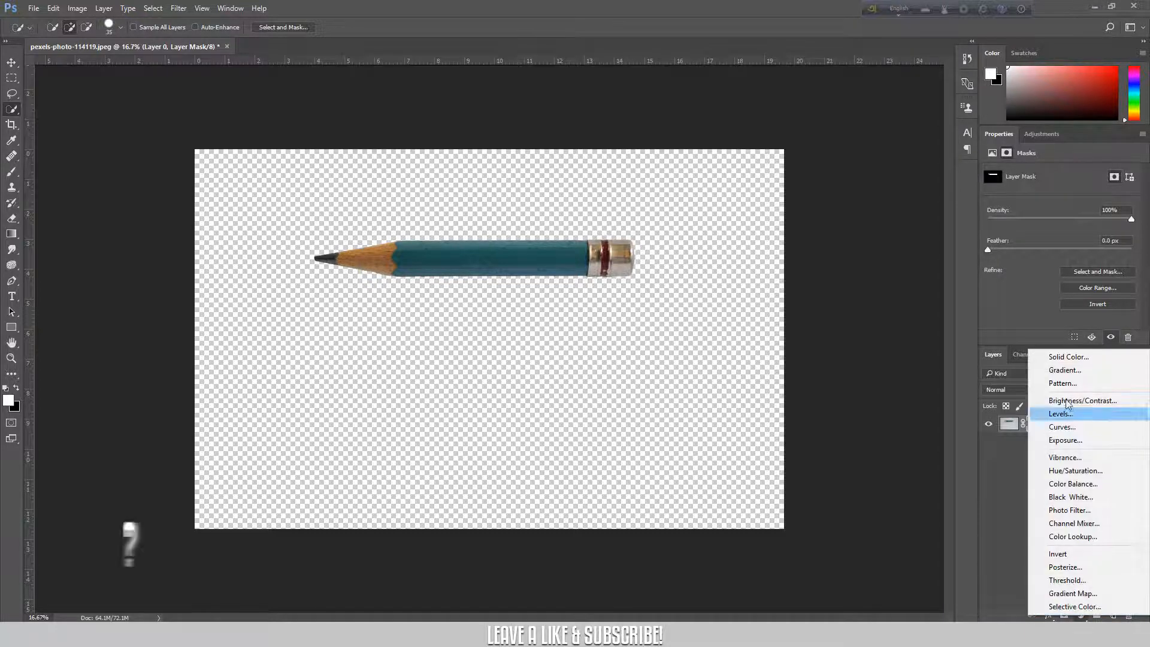
left_click(1062, 357)
left_click_drag(798, 414, 736, 458)
left_click(1065, 279)
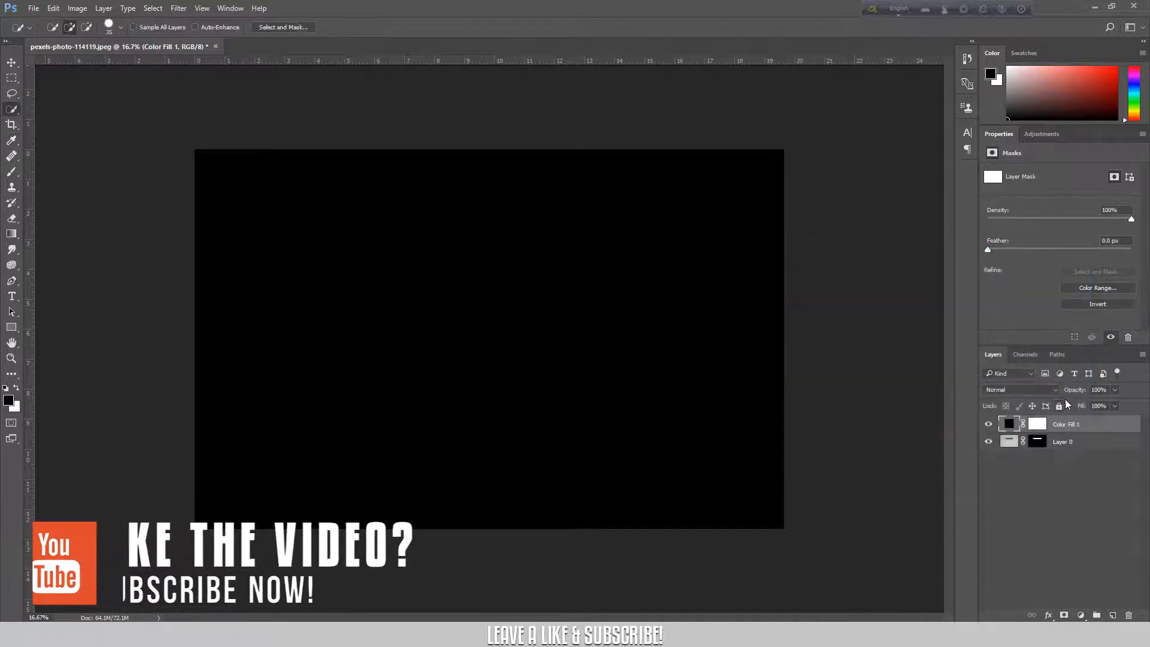
mouse_move(1090, 424)
left_mouse_down()
mouse_move(1094, 451)
mouse_move(1081, 457)
left_mouse_up()
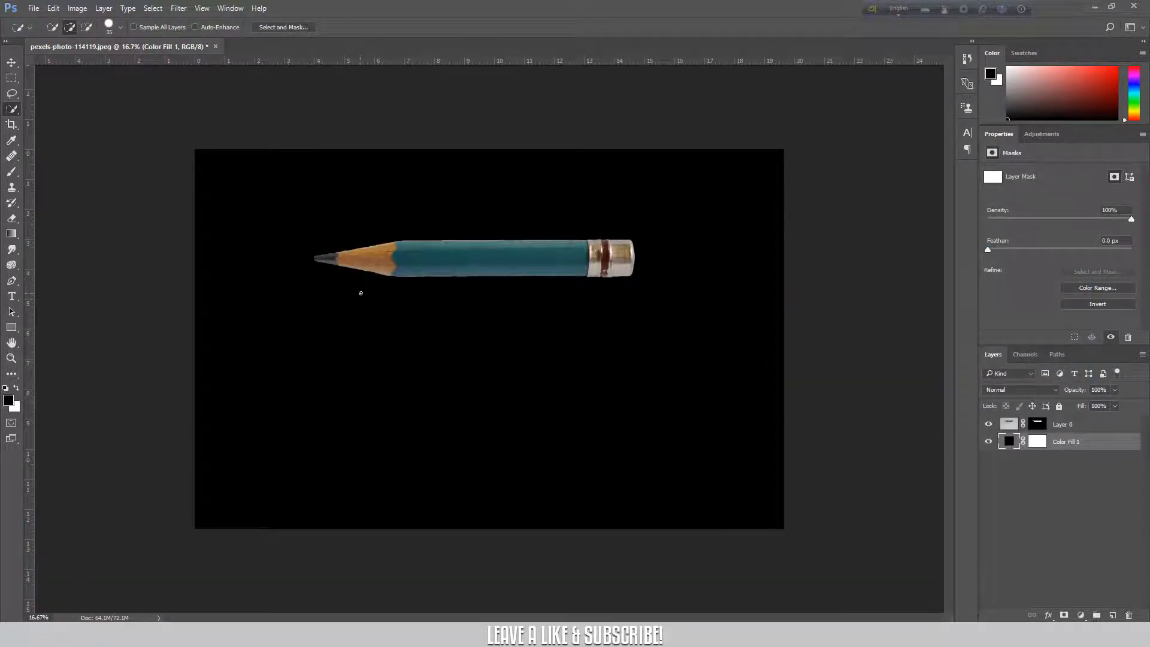
Inspect the pencil's masked edges along its full length against the black background.
key("ctrl+plus")
key("ctrl+plus")
key("ctrl+plus")
key("ctrl+plus")
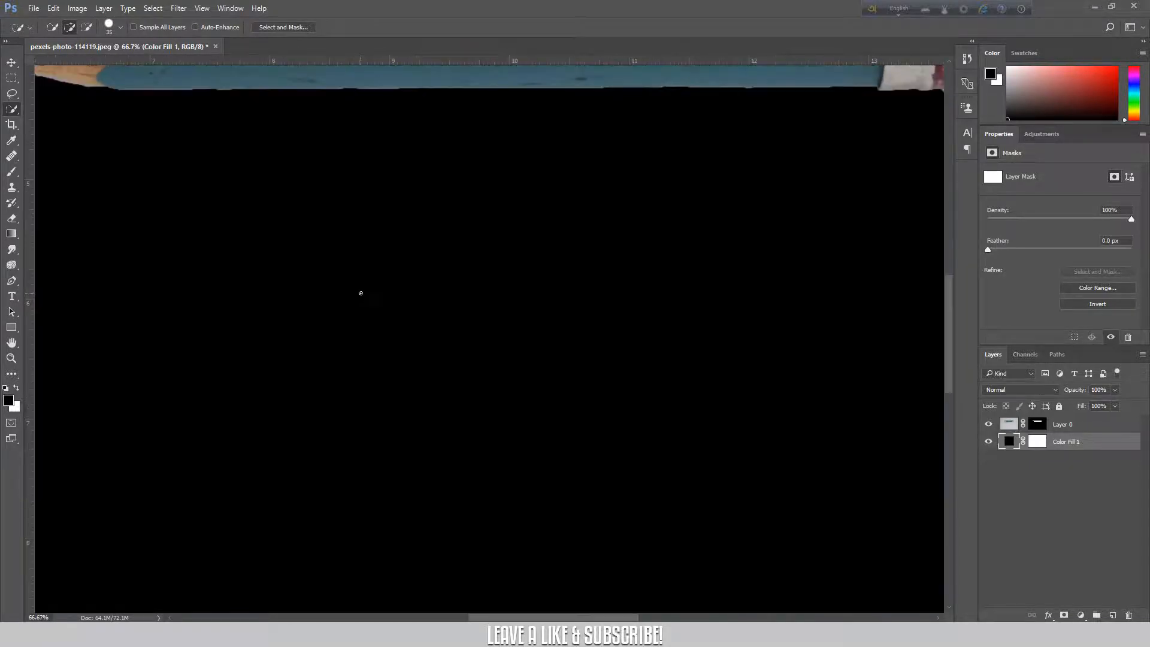
left_click_drag(303, 236, 711, 408)
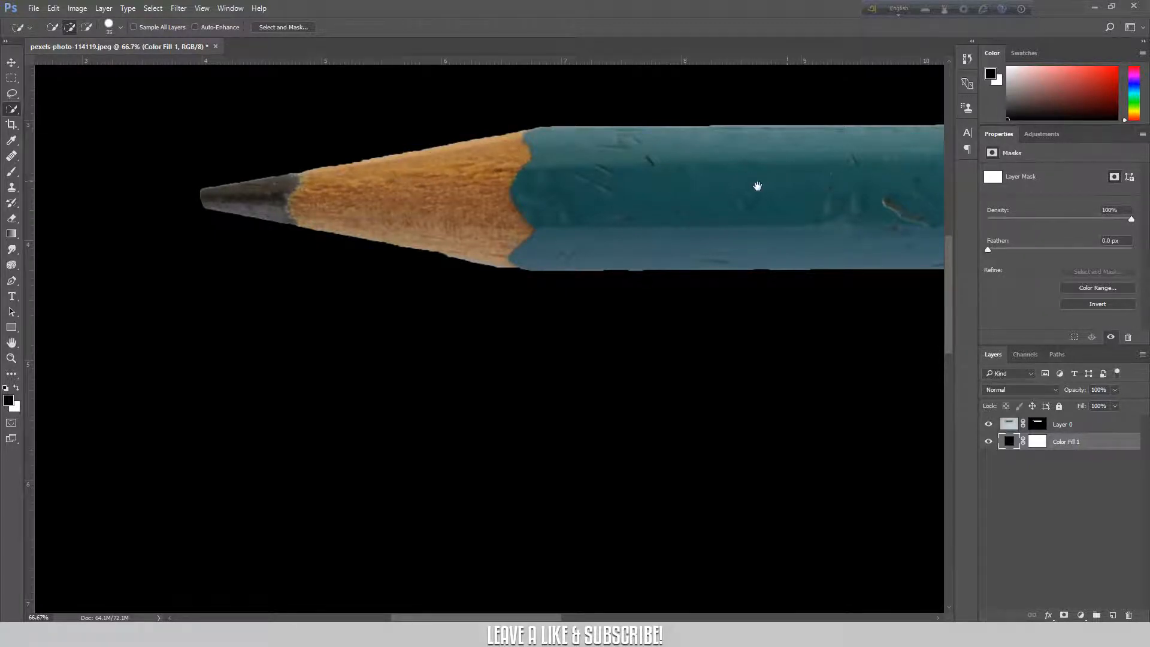
left_click_drag(757, 187, 390, 188)
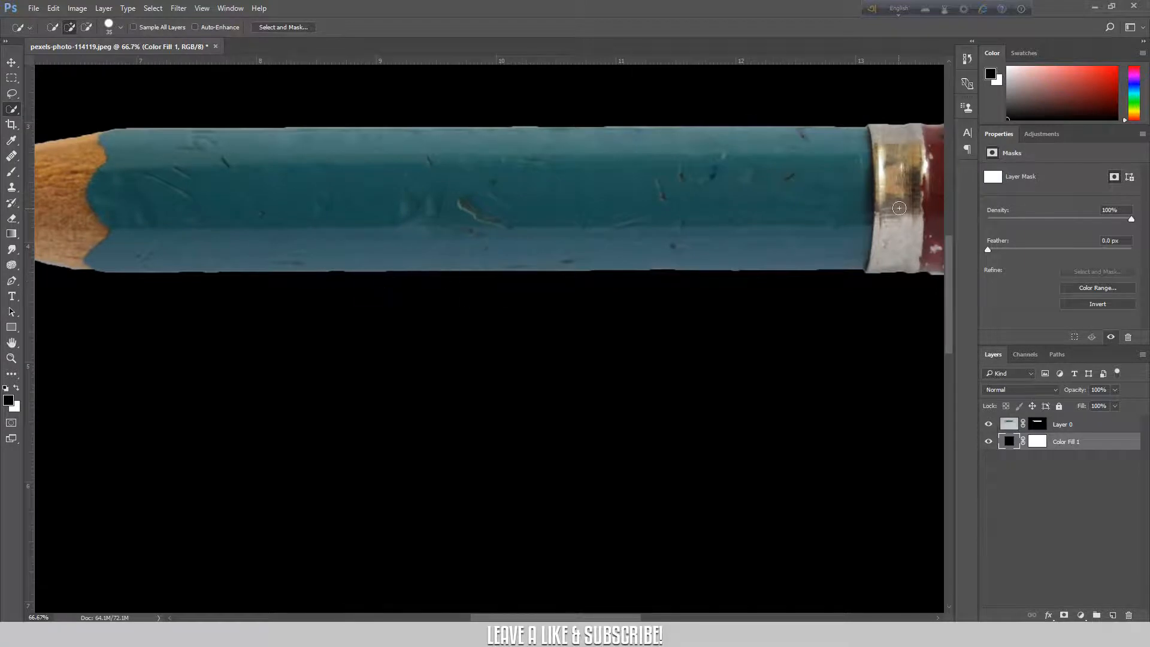
left_click_drag(840, 213, 701, 232)
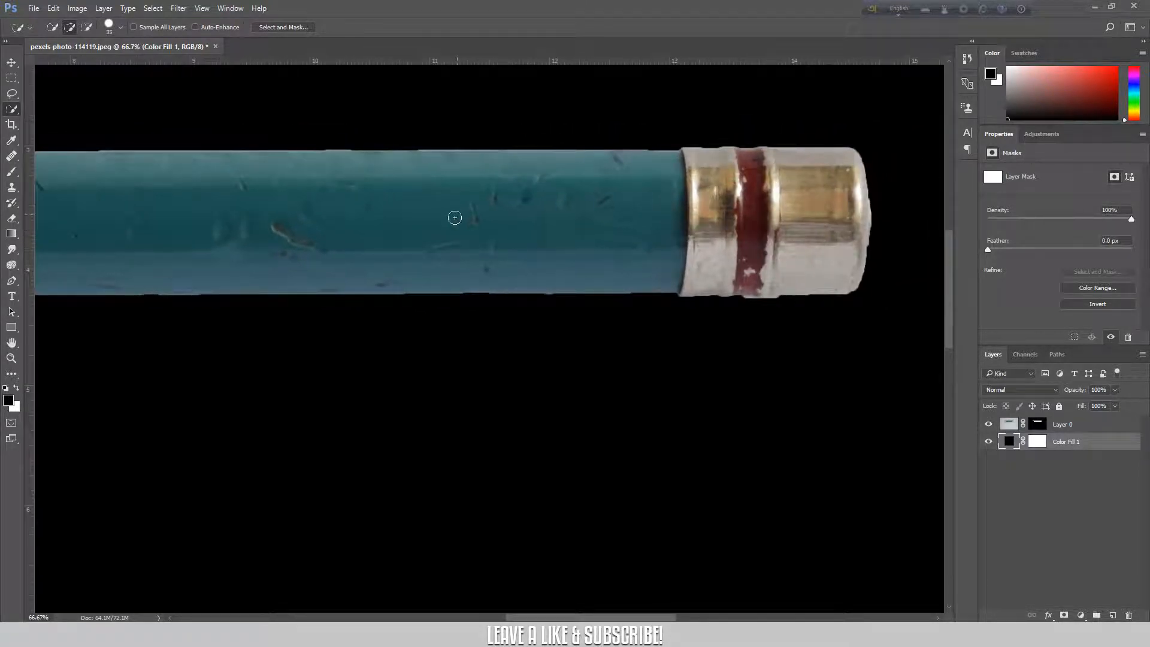
left_click_drag(429, 225, 951, 234)
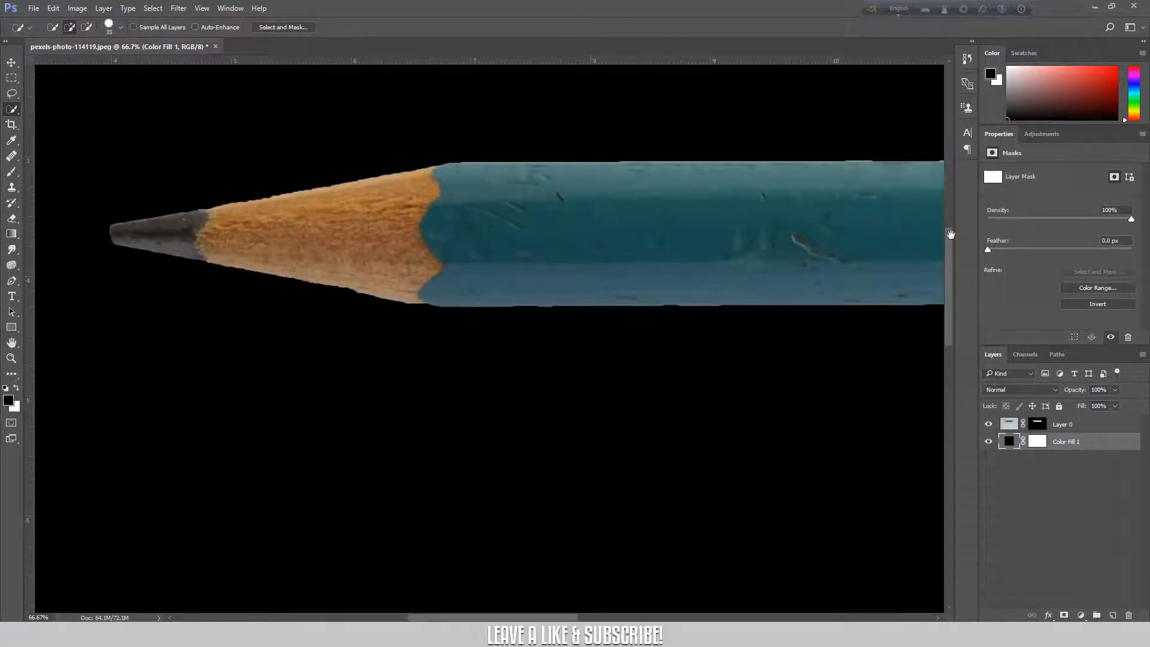
Open Select and Mask on the pencil's layer mask and set Feather to 8.7 px and Contrast to 53%.
left_click(1106, 426)
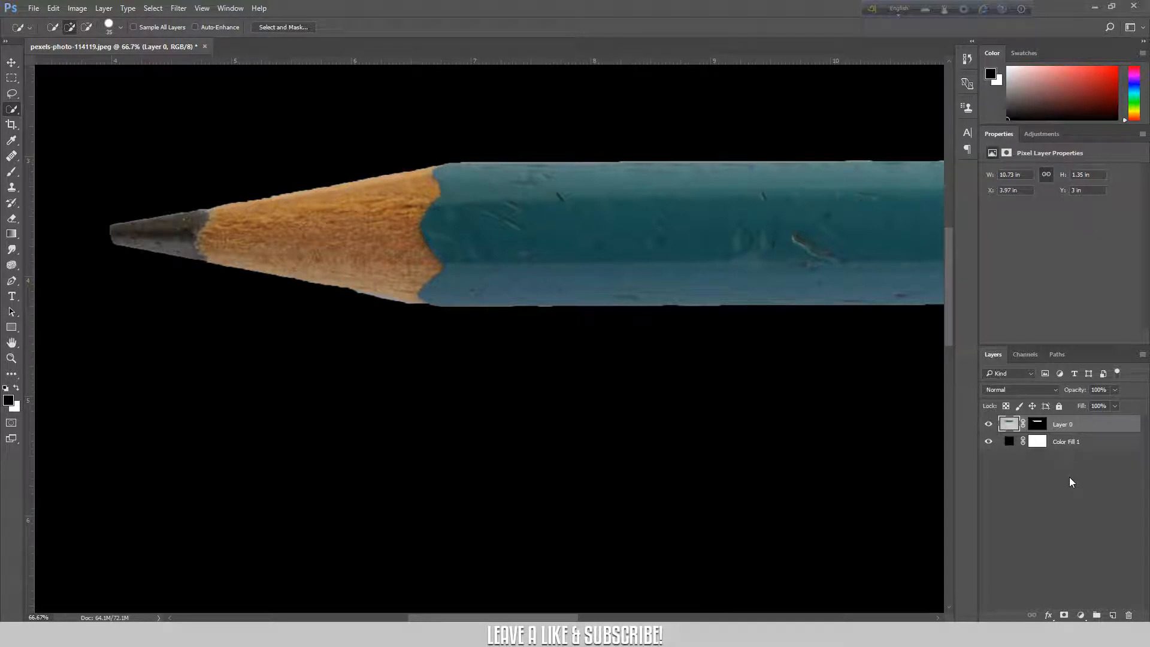
left_click(1039, 428)
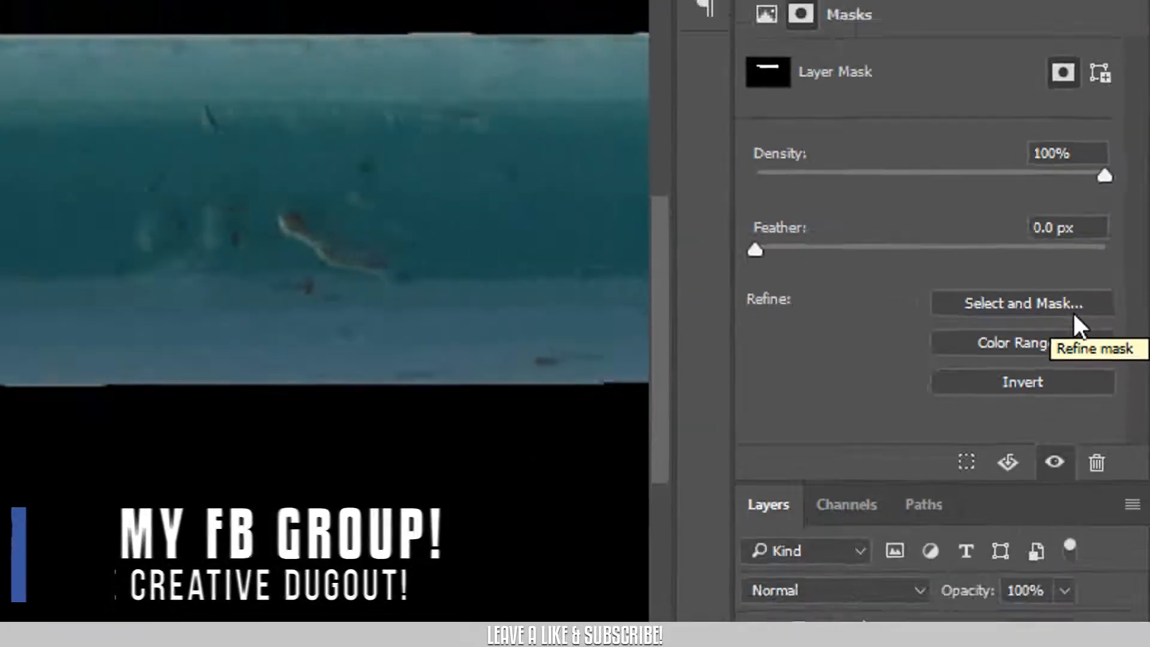
left_click(1018, 350)
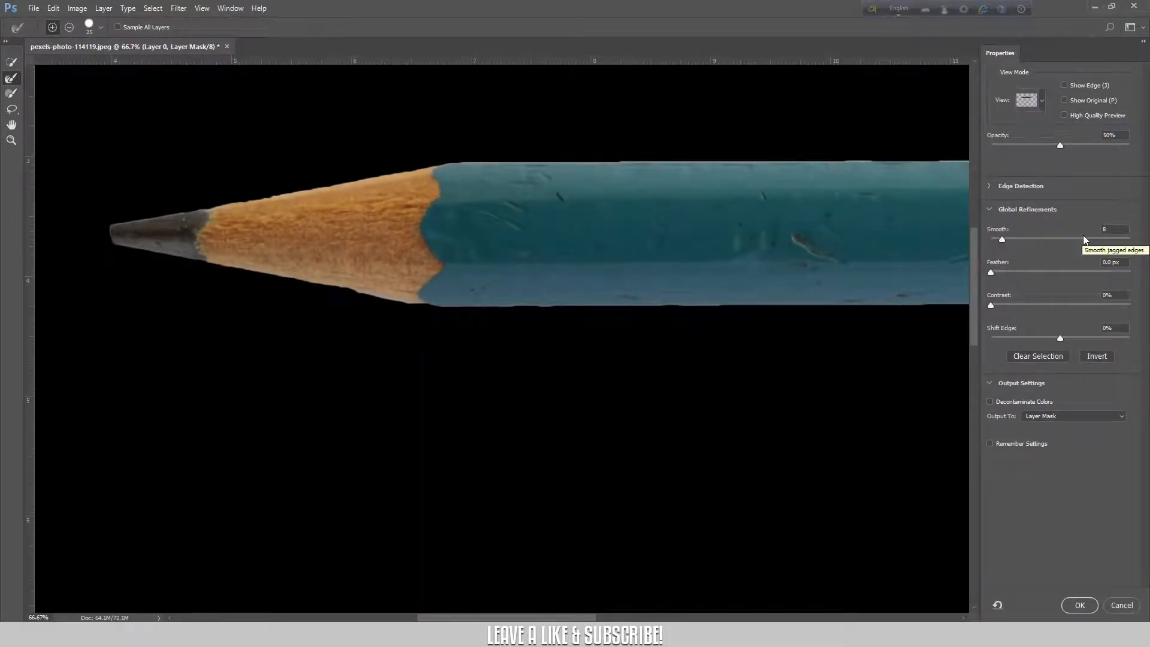
left_click(1033, 273)
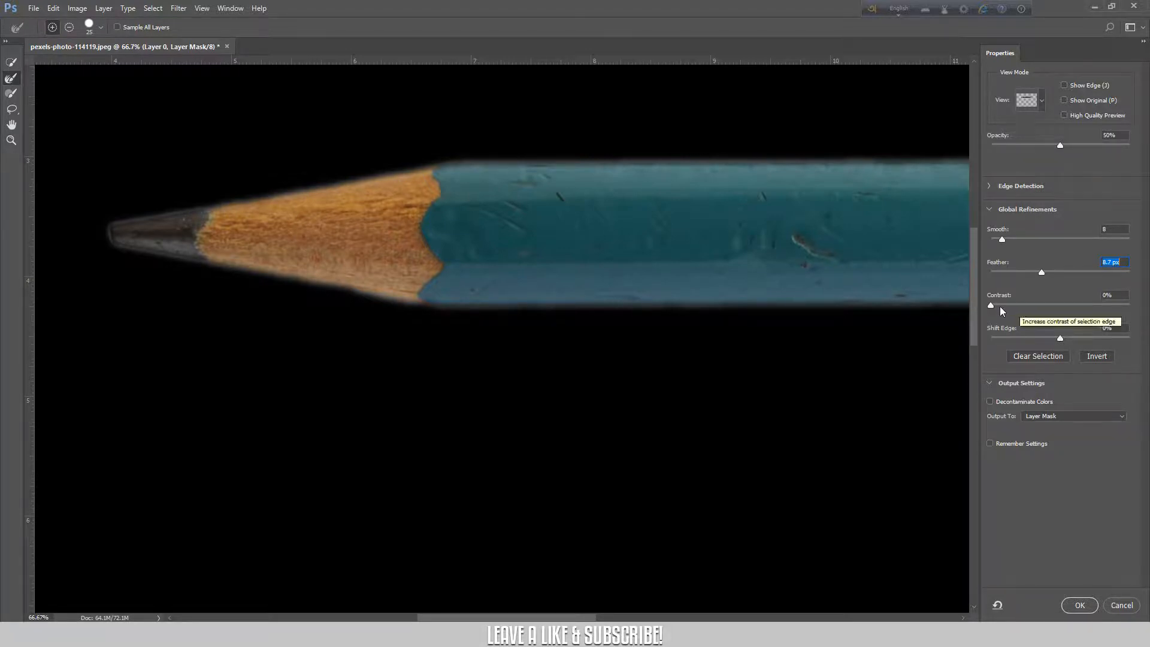
left_click(1069, 305)
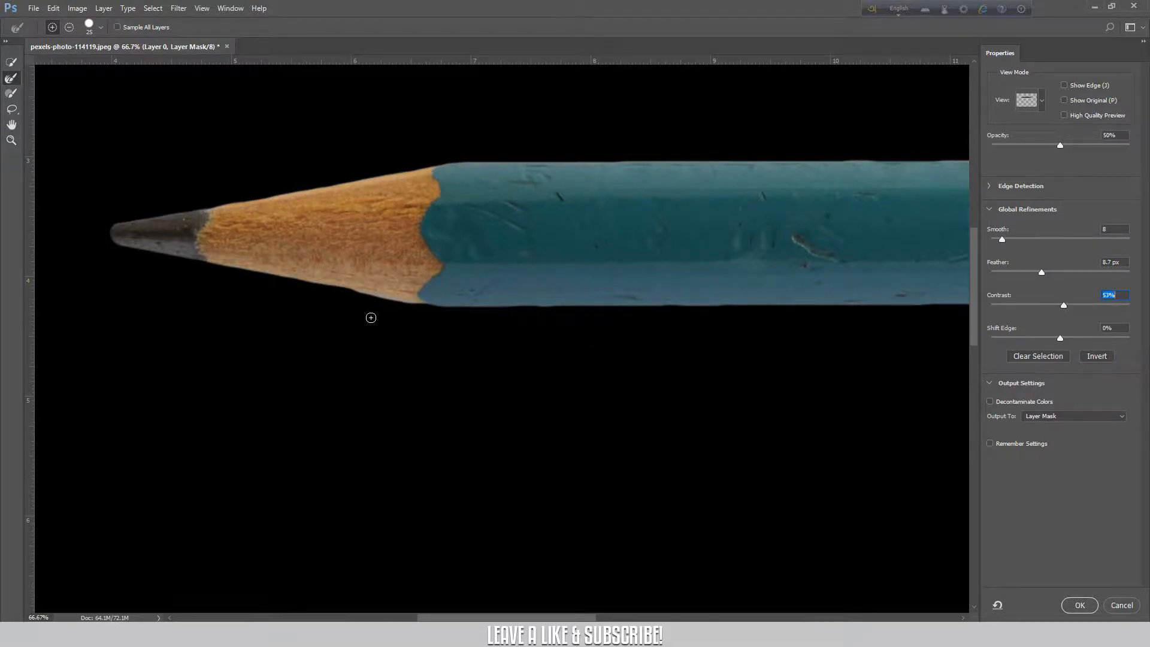
Contract the mask edge by setting Shift Edge to -11%.
key("ctrl+plus")
key("ctrl+plus")
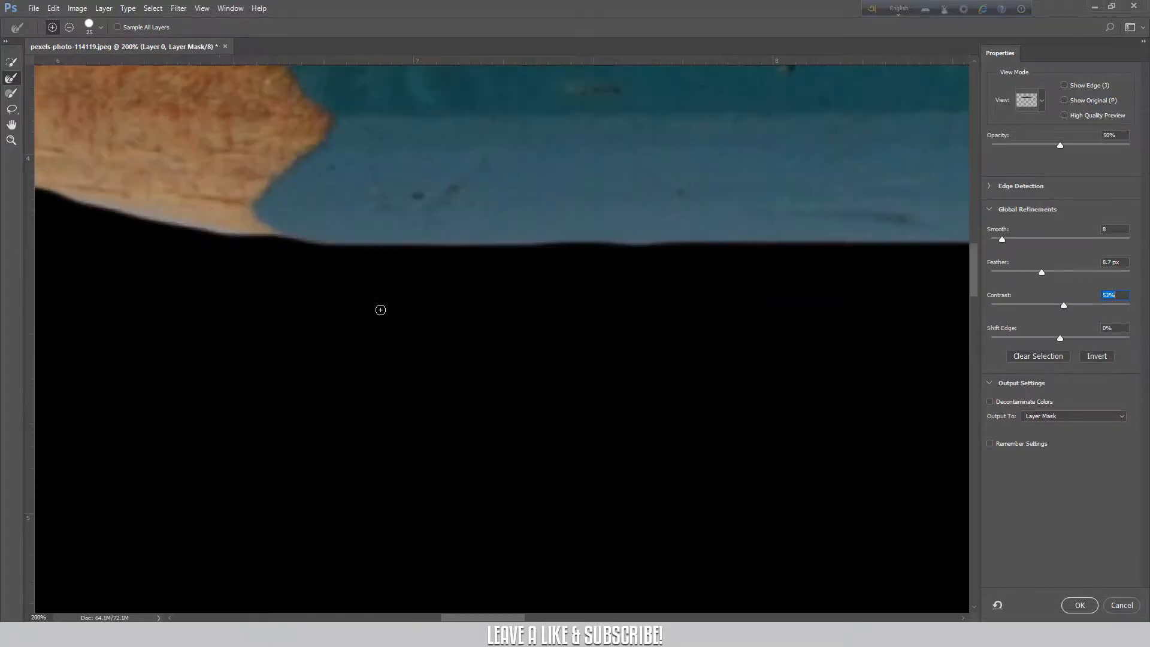
left_click_drag(148, 270, 453, 329)
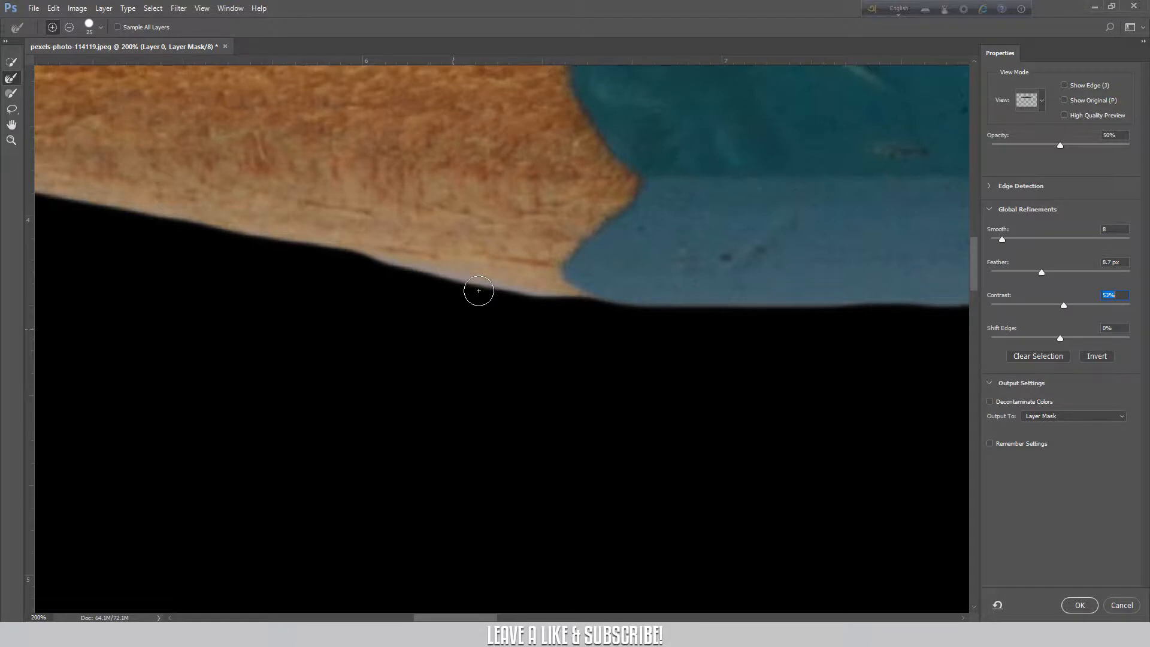
key("ctrl+minus")
key("ctrl+minus")
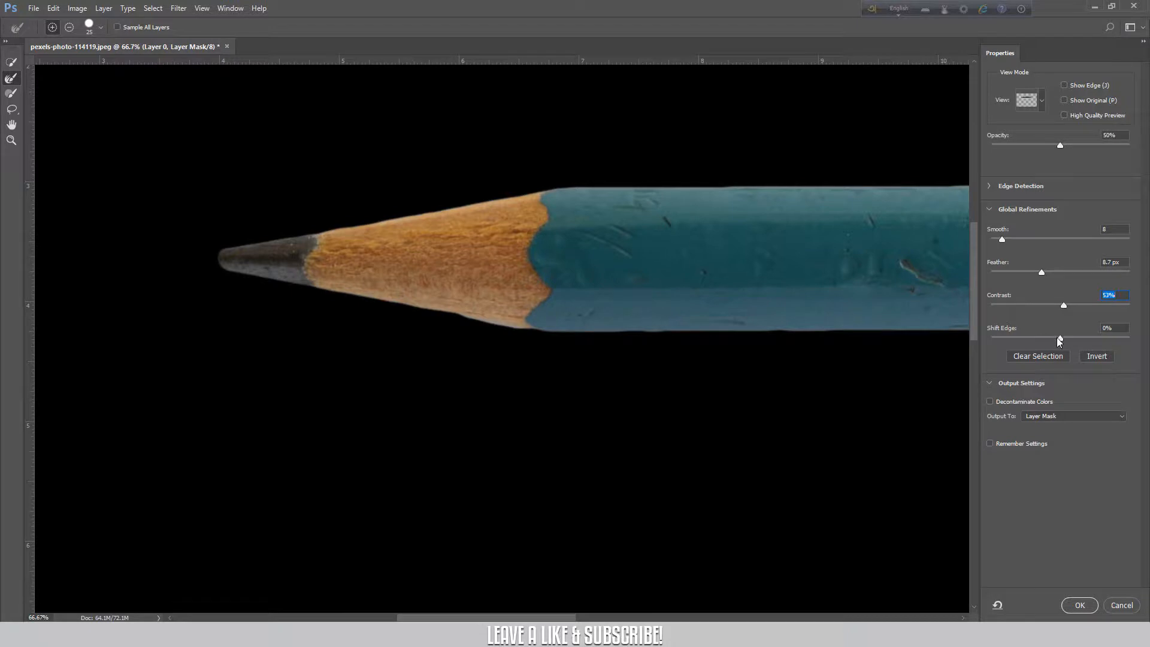
key("Tab")
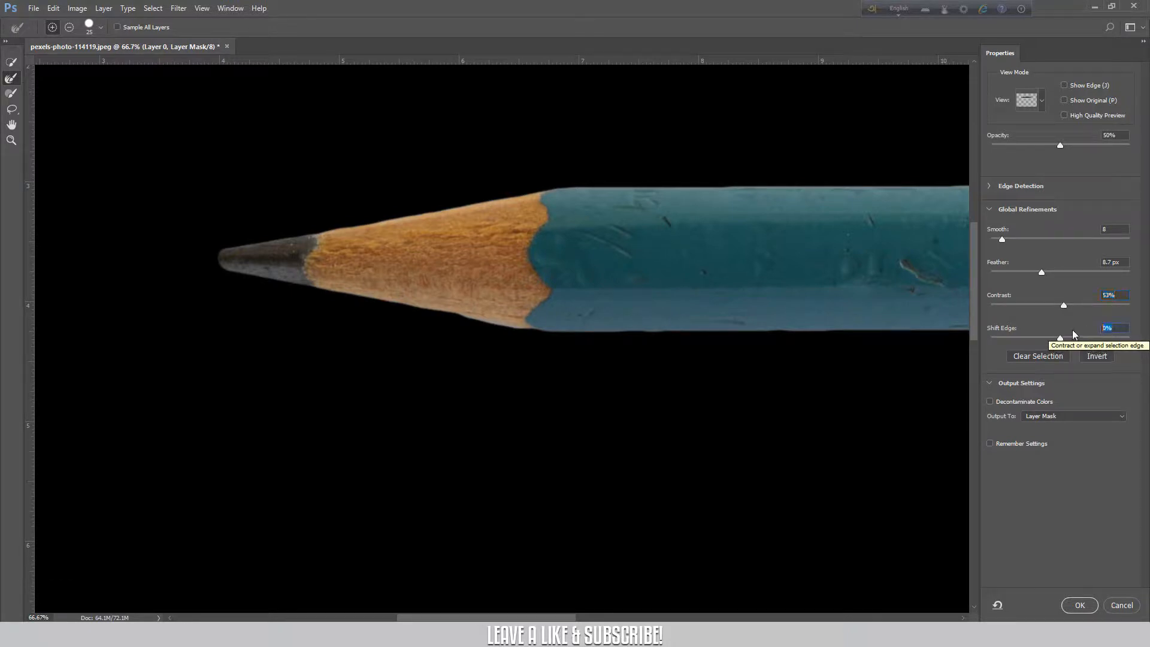
type("-5")
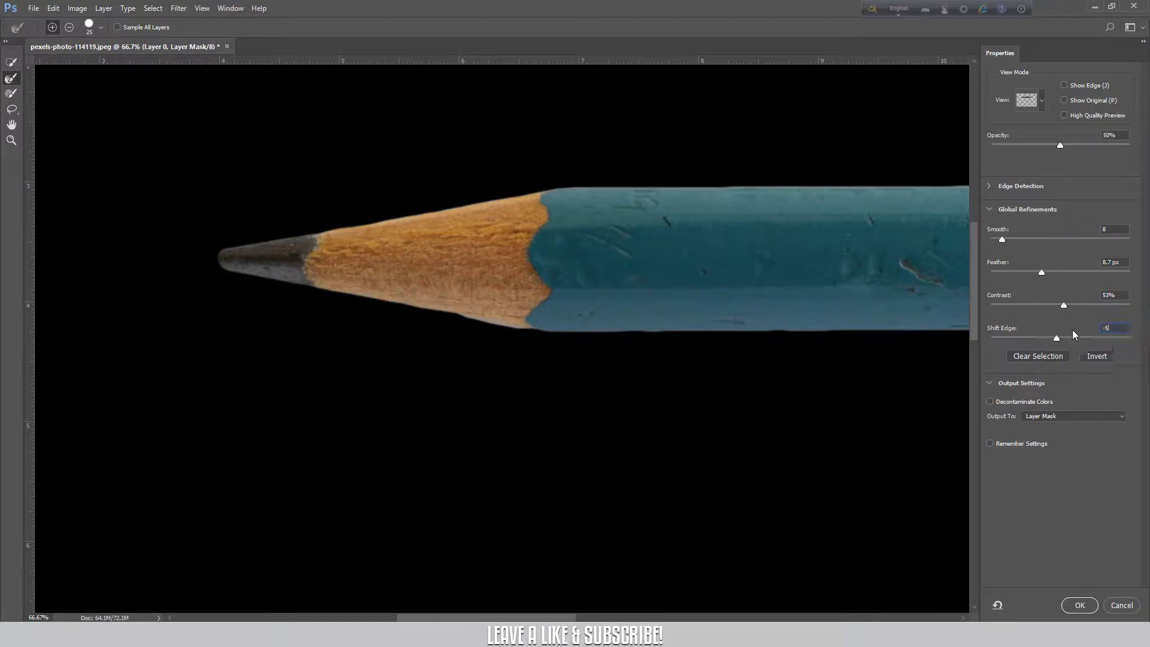
key("Return")
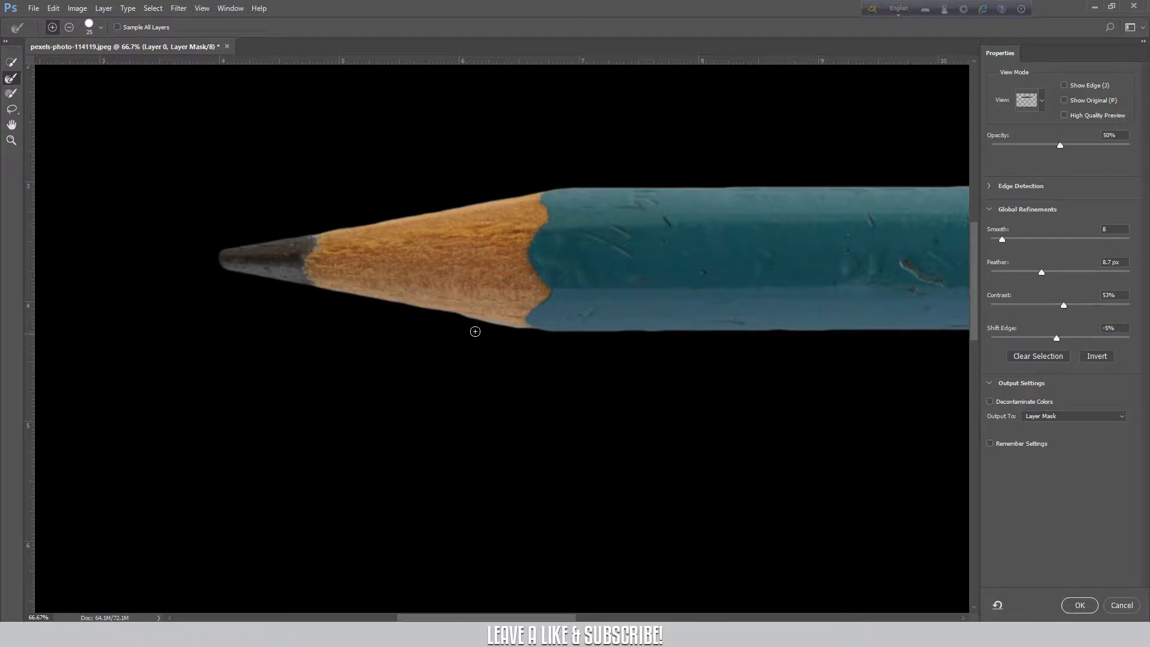
left_click_drag(1055, 339, 1051, 339)
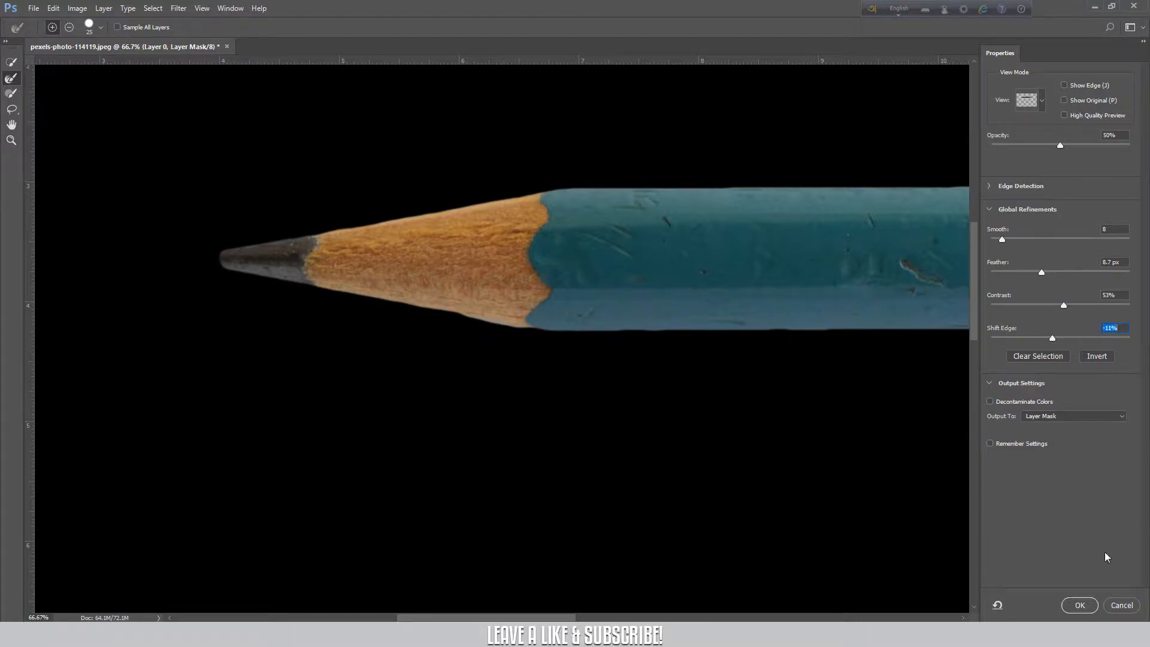
Apply the Select and Mask refinements to the pencil's layer mask.
key("ctrl+minus")
key("ctrl+minus")
key("ctrl+minus")
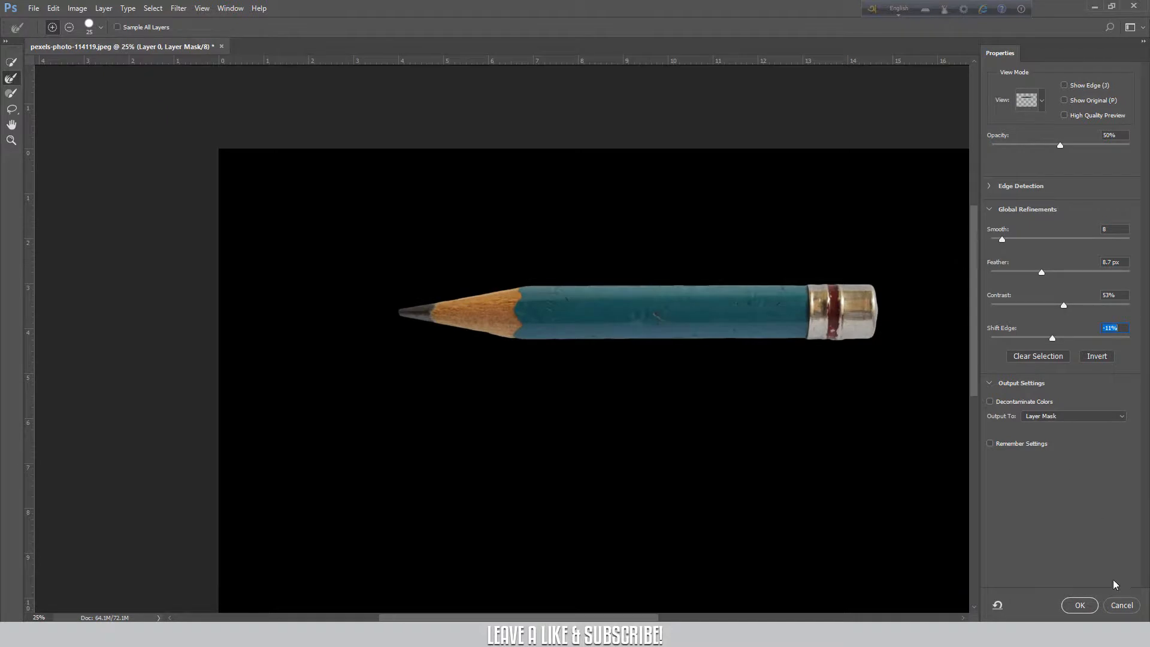
left_click(1080, 605)
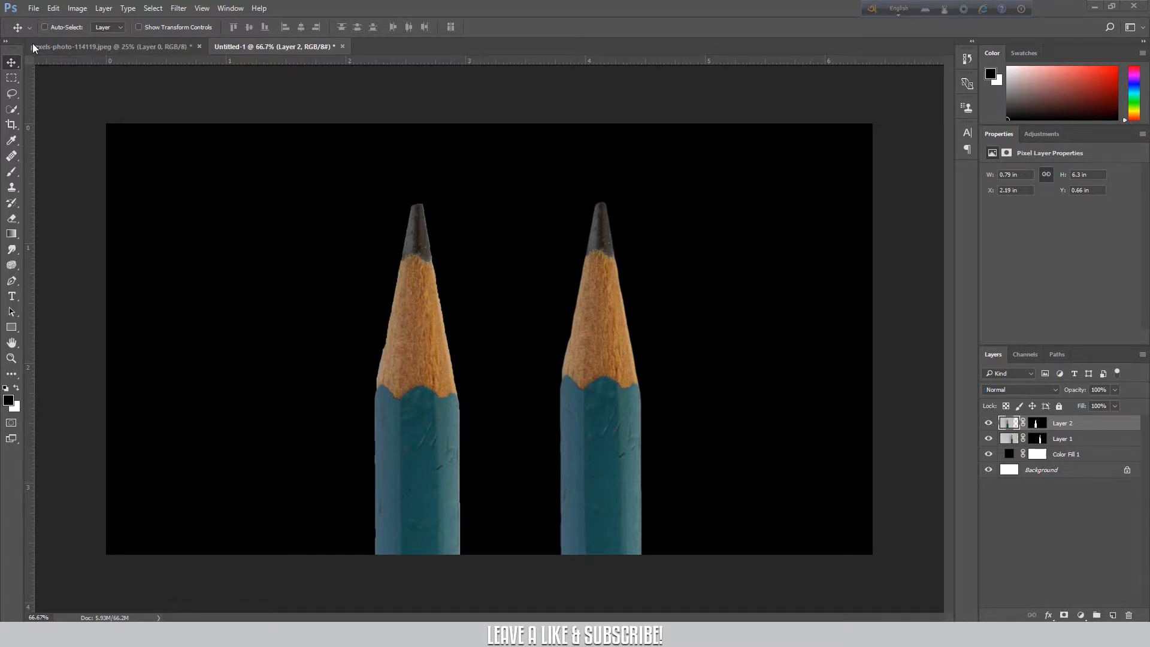
Examine the two-pencil composition in the Untitled-1 document up close and at full view.
key("ctrl+plus")
key("ctrl+plus")
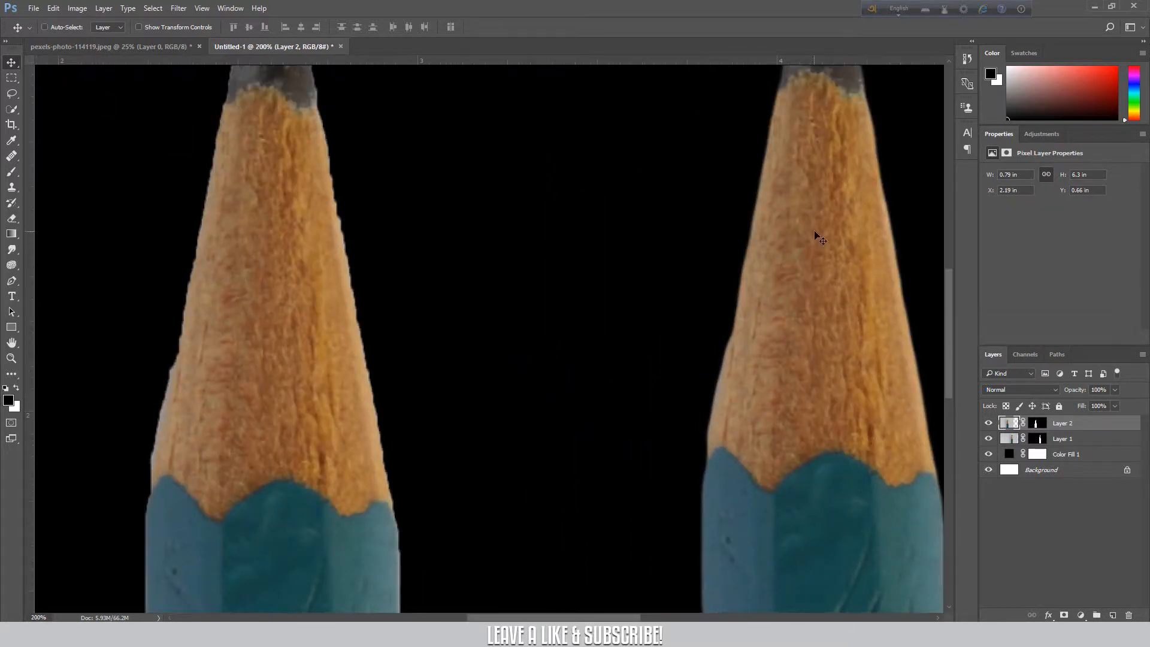
key("ctrl")
key("ctrl+minus")
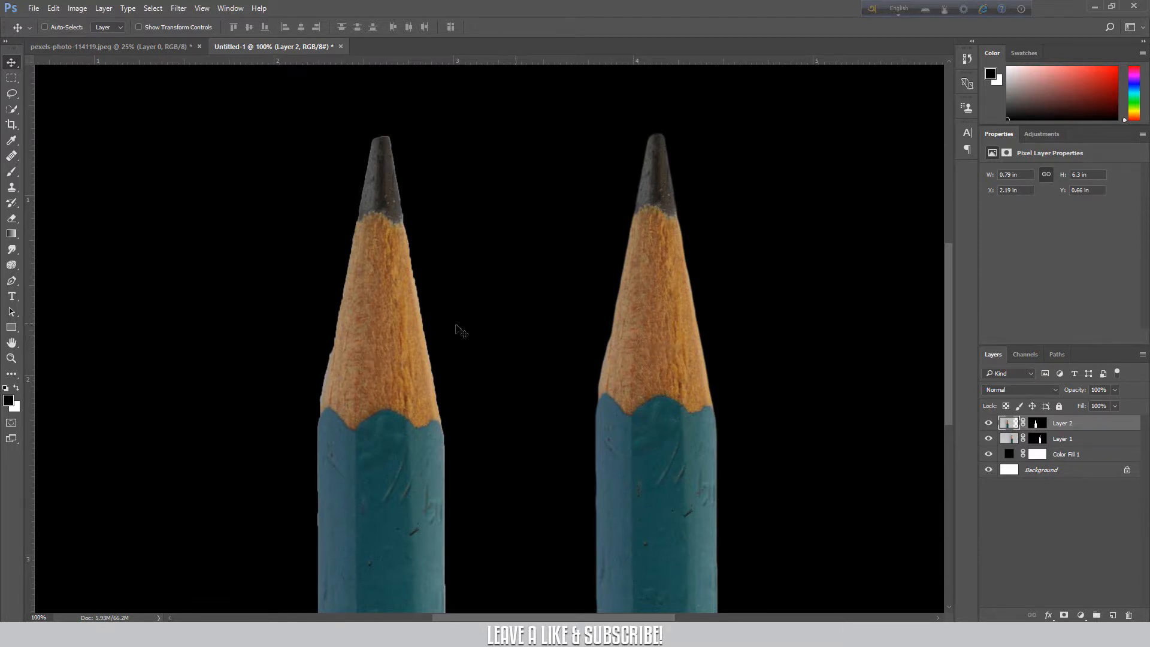
key("ctrl+minus")
key("ctrl+minus")
key("ctrl+minus")
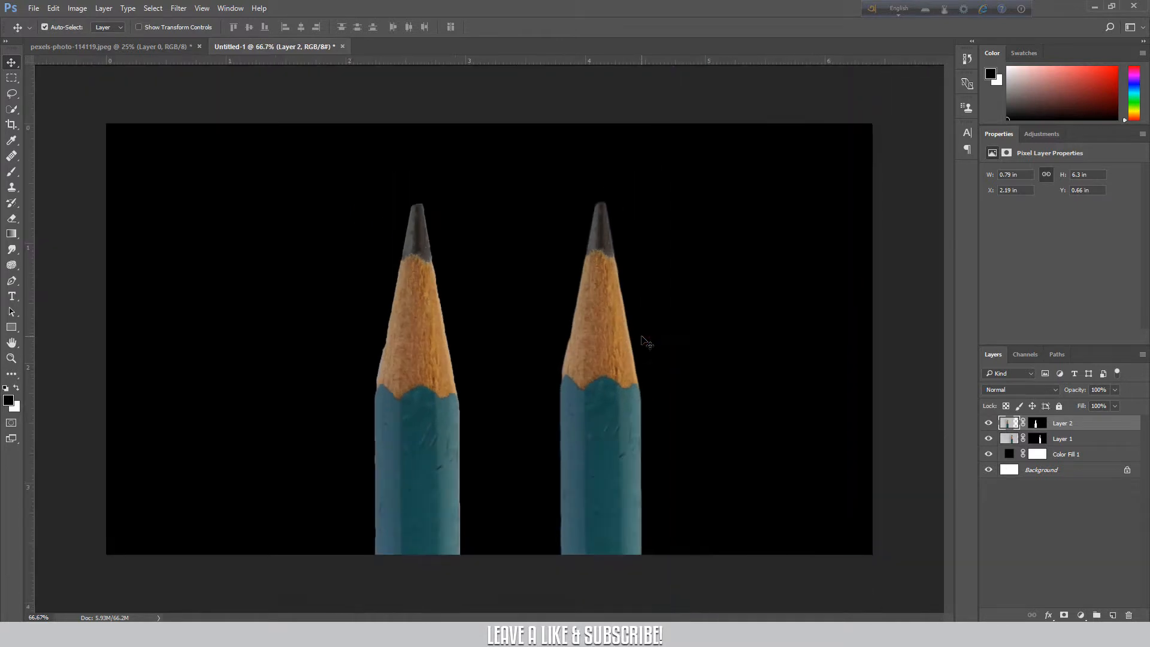
key("ctrl+minus")
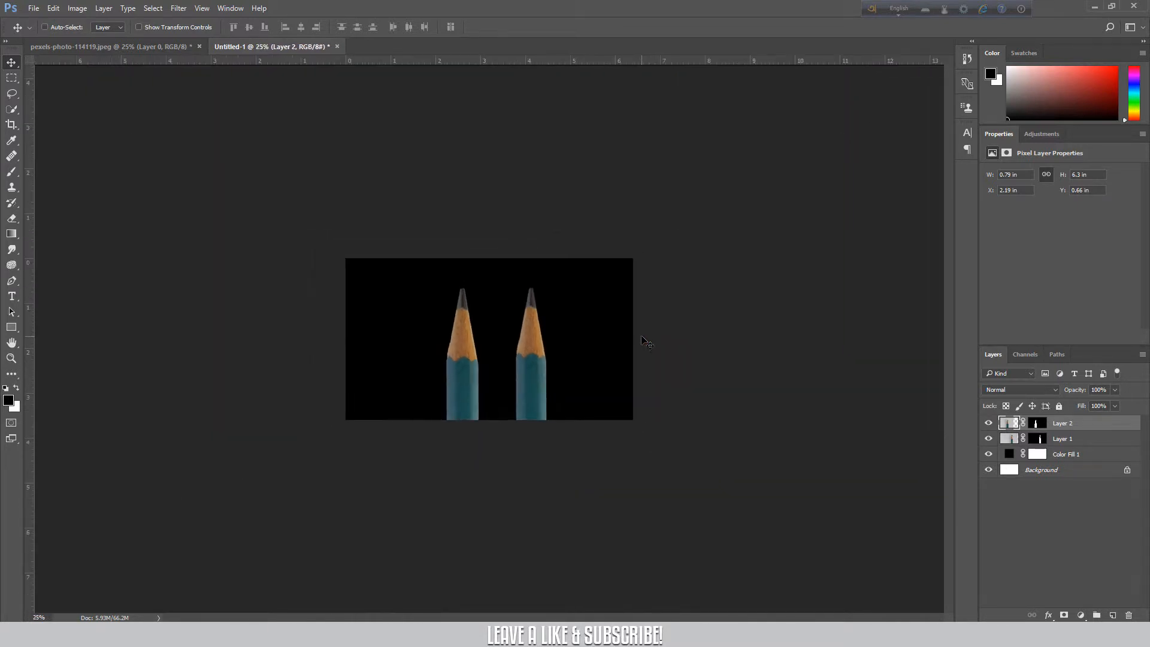